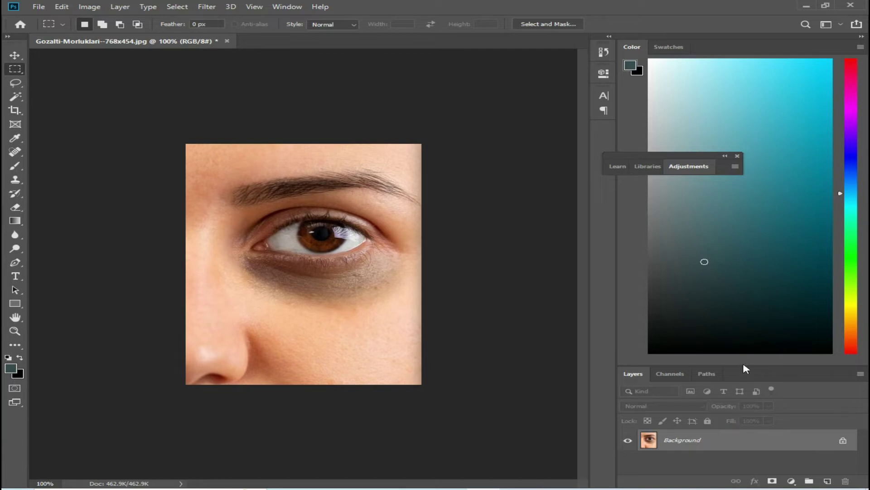
Unlock the Background layer and duplicate it
{"action": "left_click_drag", "start_coordinate": [743, 366], "coordinate": [758, 192]}
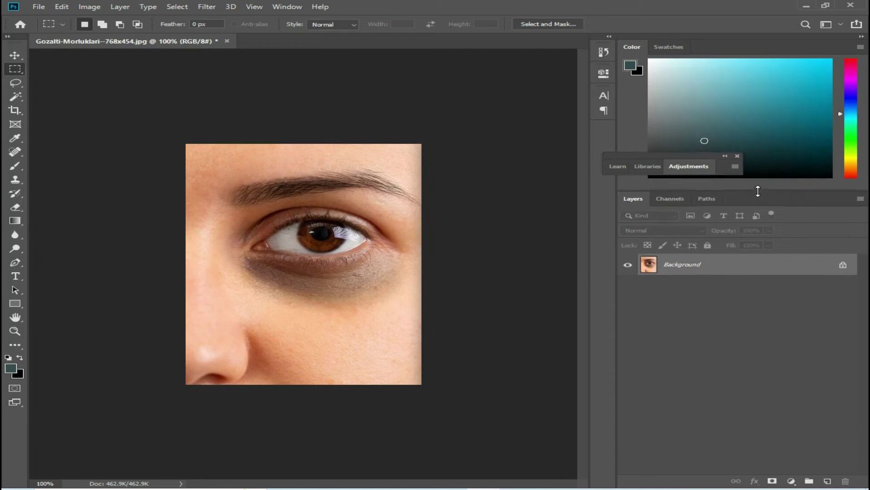
{"action": "left_click", "coordinate": [843, 264]}
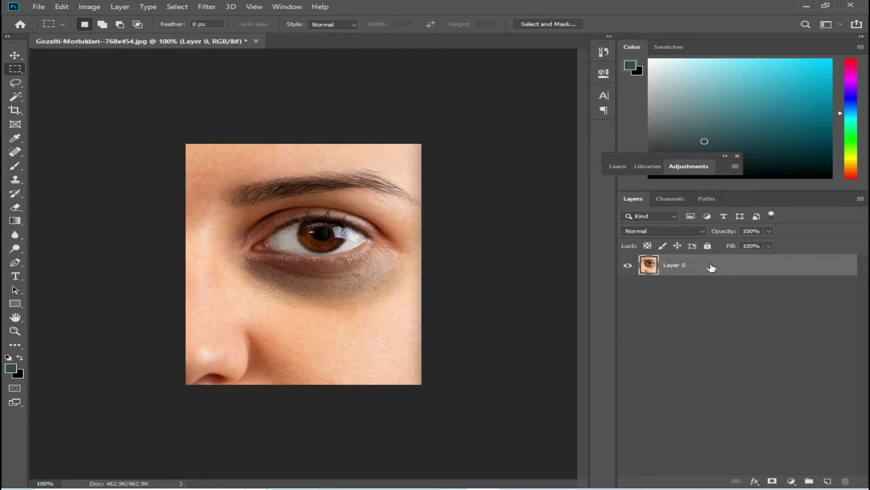
{"action": "left_click_drag", "start_coordinate": [714, 266], "coordinate": [827, 479]}
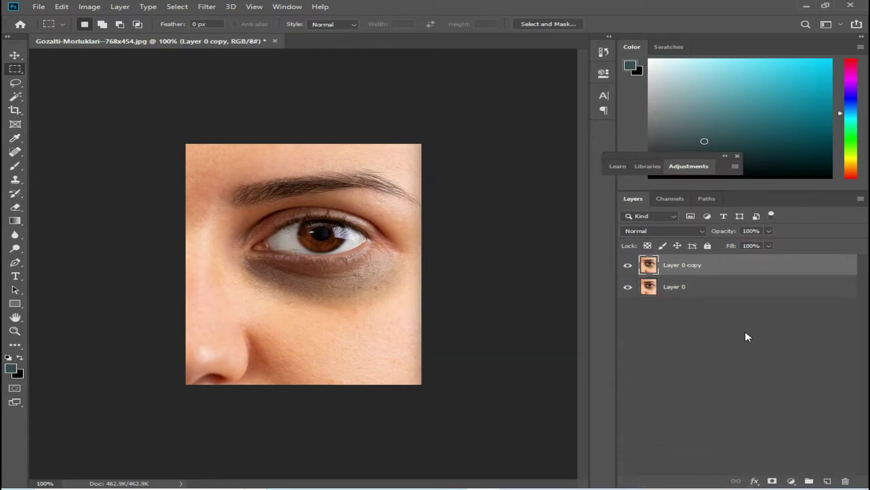
Convert the duplicated layer, Layer 0 copy, to a smart object
{"action": "right_click", "coordinate": [674, 267]}
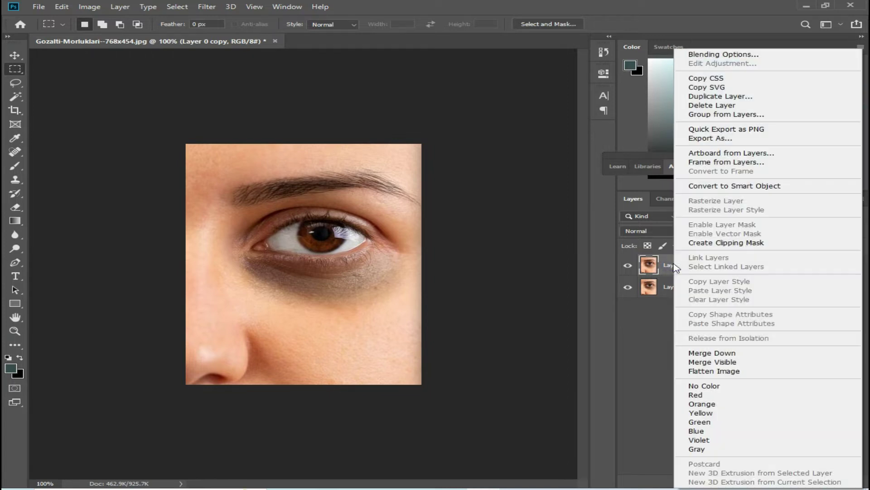
{"action": "left_click", "coordinate": [665, 270]}
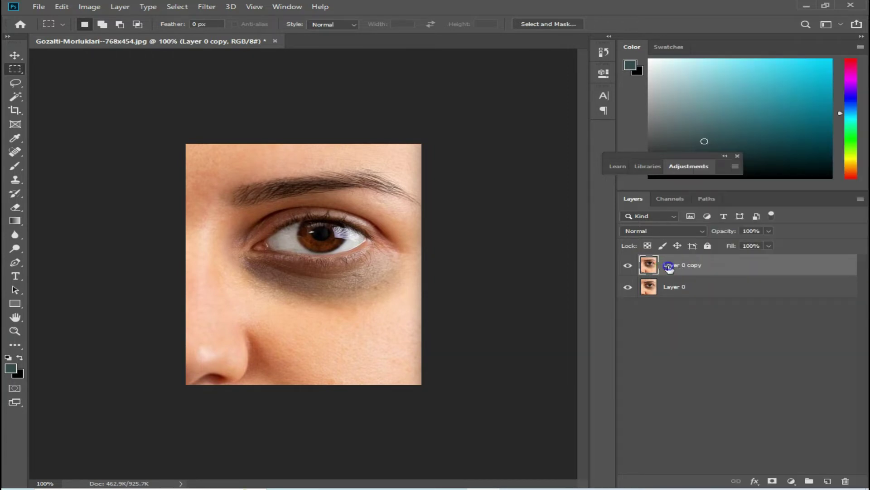
{"action": "right_click", "coordinate": [669, 268]}
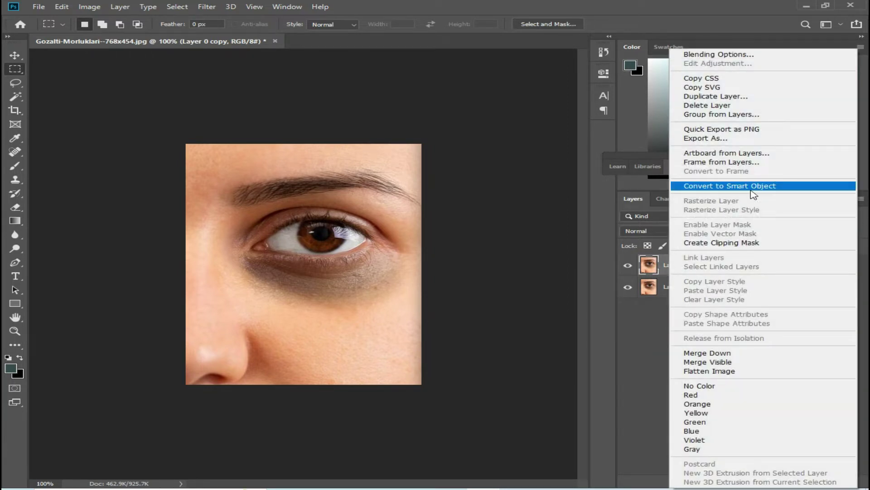
{"action": "left_click", "coordinate": [765, 186]}
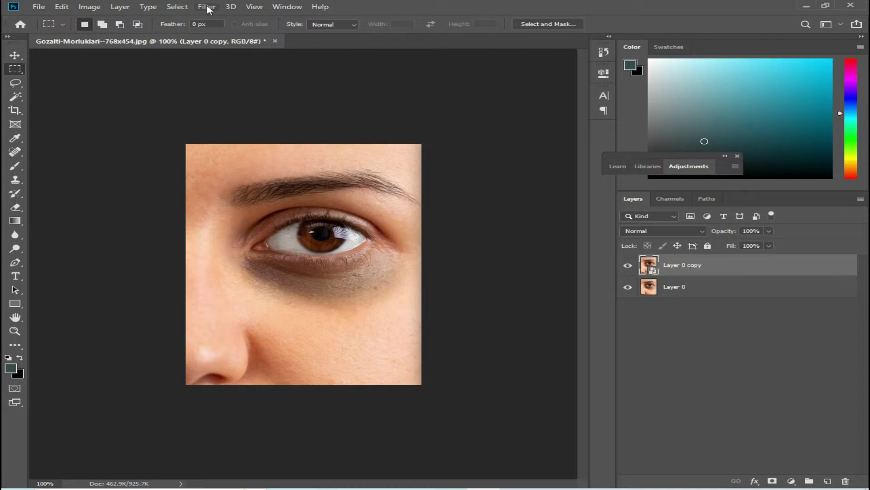
Apply a High Pass filter with a 0.6-pixel radius to Layer 0 copy and set the layer's blend mode to Overlay
{"action": "left_click", "coordinate": [207, 7]}
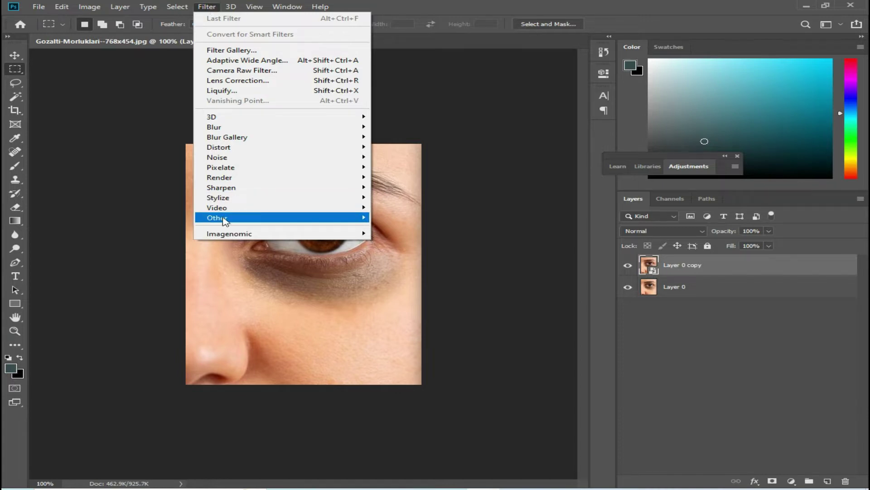
{"action": "mouse_move", "coordinate": [353, 220]}
{"action": "left_click", "coordinate": [405, 232]}
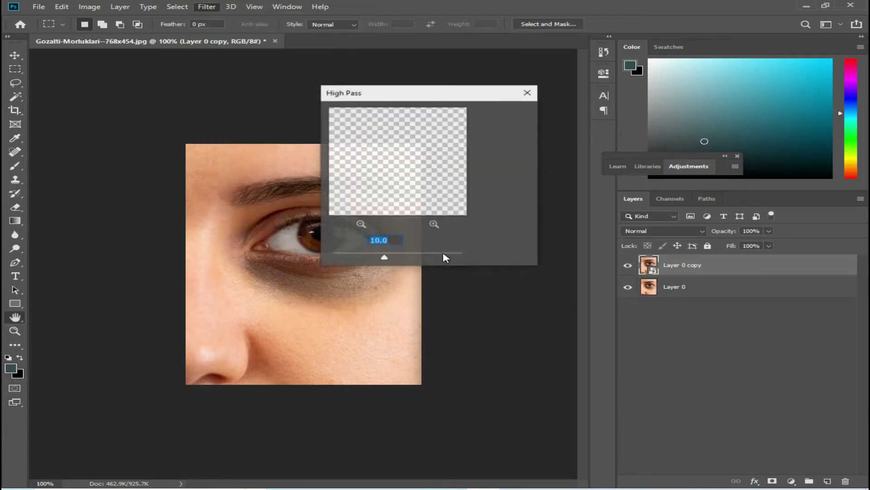
{"action": "left_click_drag", "start_coordinate": [384, 258], "coordinate": [338, 266]}
{"action": "left_click", "coordinate": [504, 114]}
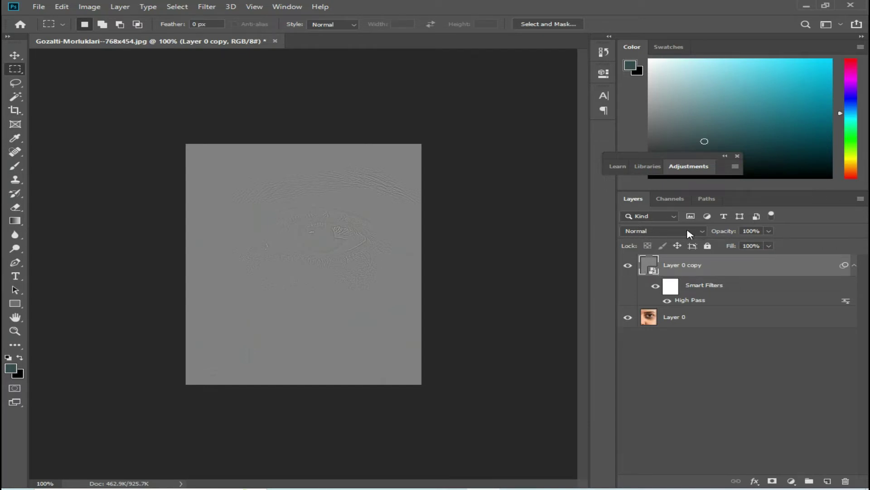
{"action": "left_click", "coordinate": [705, 233]}
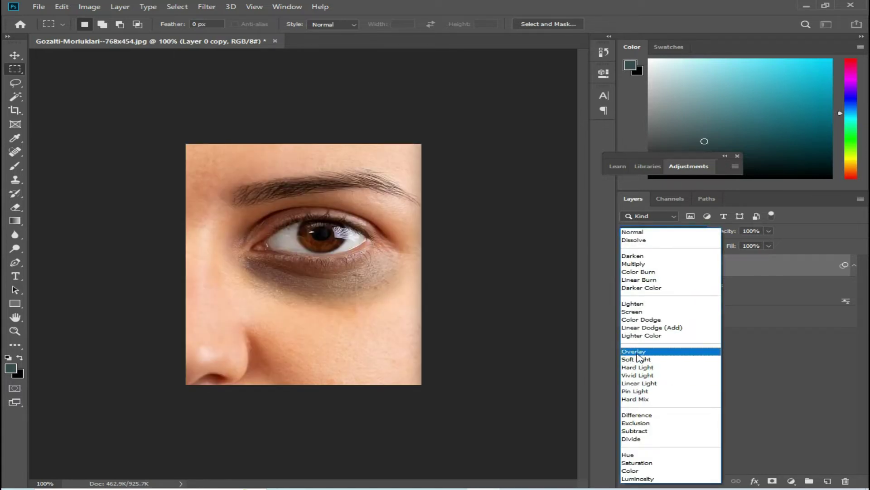
{"action": "left_click", "coordinate": [639, 351]}
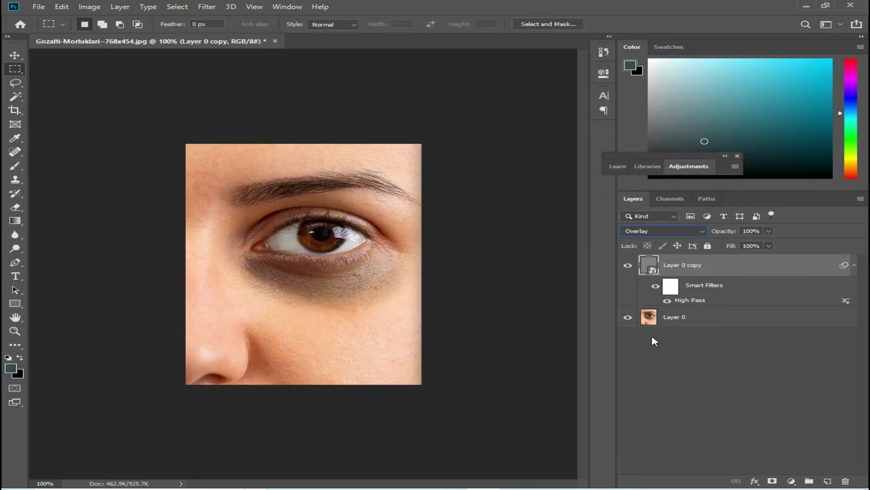
Add an empty layer directly above Layer 0 and set the Brush tool to 8% flow and size 90
{"action": "left_click", "coordinate": [673, 318]}
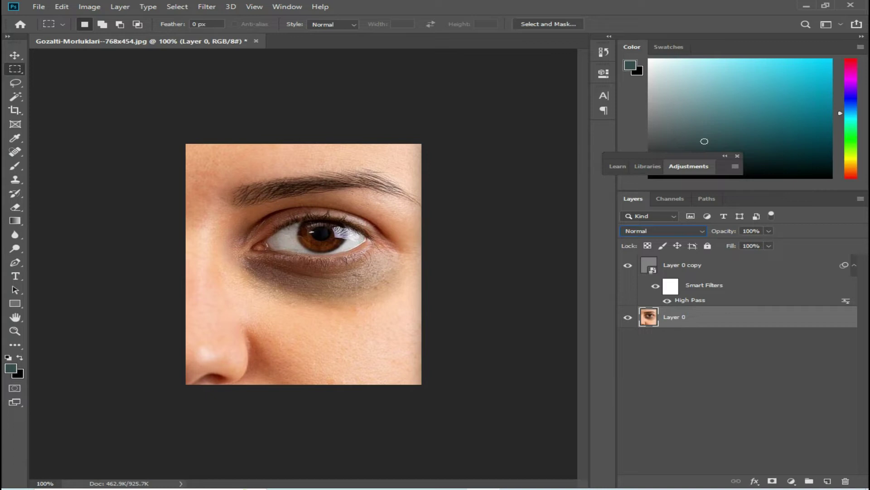
{"action": "left_click", "coordinate": [827, 480]}
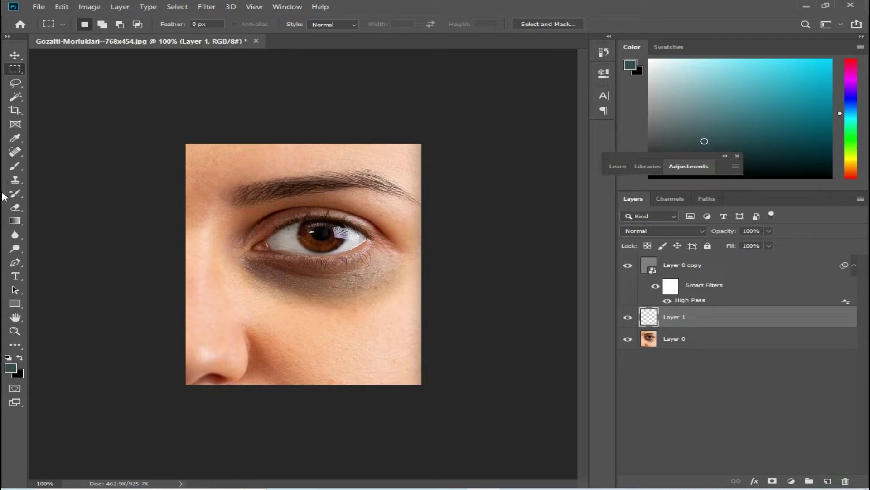
{"action": "left_click", "coordinate": [15, 168]}
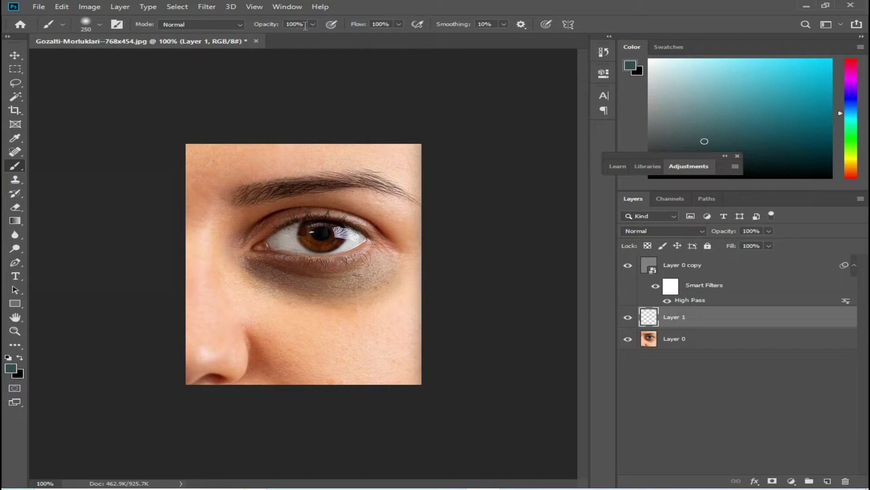
{"action": "left_click", "coordinate": [398, 25]}
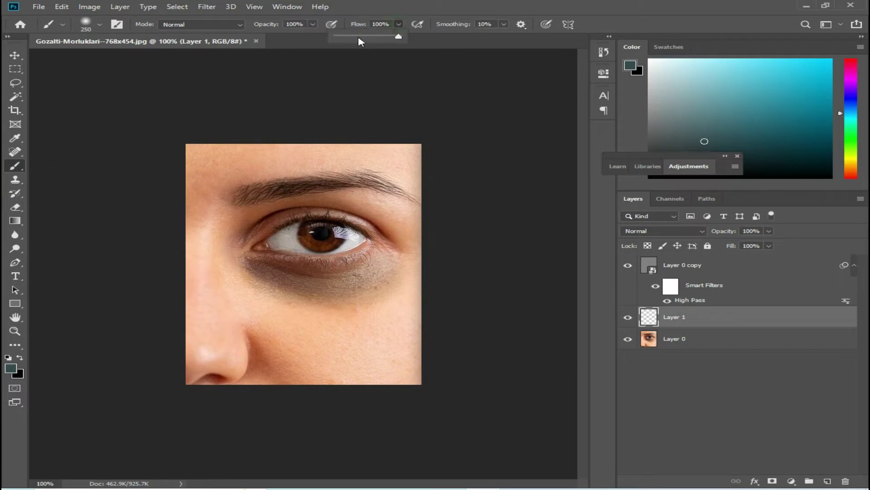
{"action": "left_click", "coordinate": [341, 37]}
{"action": "left_click", "coordinate": [342, 37]}
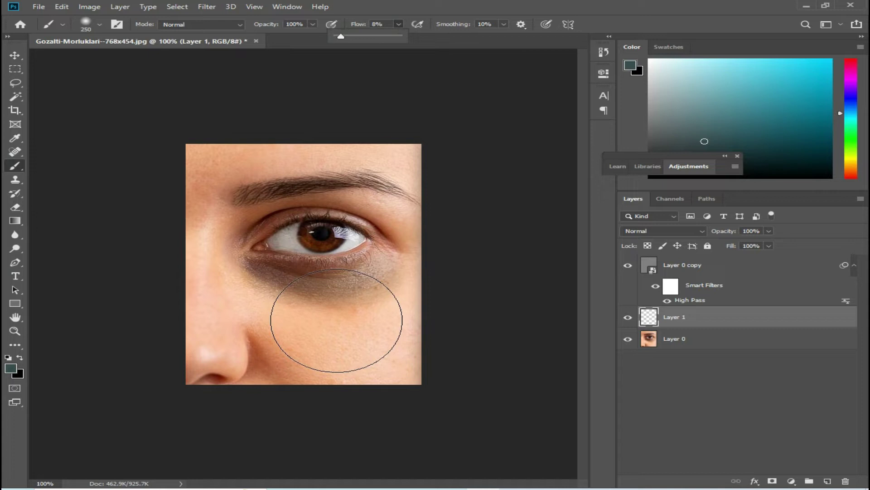
{"action": "key", "text": "bracketleft"}
{"action": "key", "text": "bracketleft"}
{"action": "key", "text": "bracketleft"}
{"action": "key", "text": "bracketleft"}
{"action": "key", "text": "bracketleft"}
{"action": "key", "text": "bracketleft"}
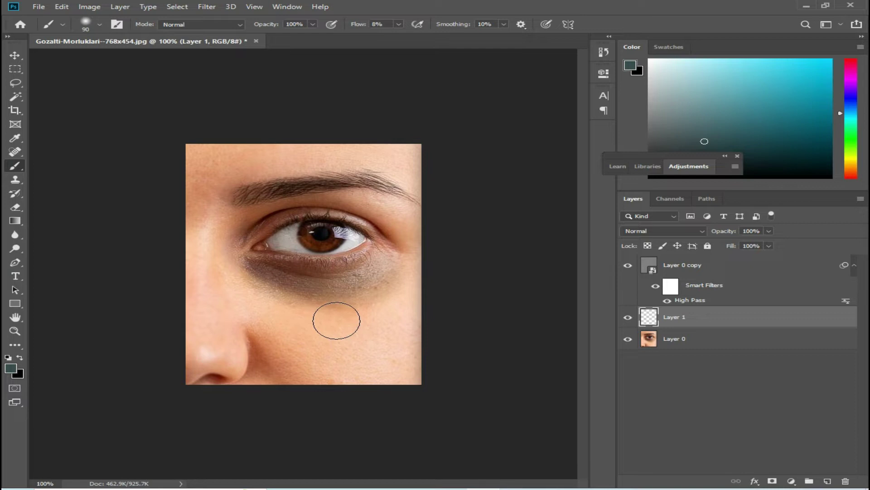
Paint over the dark circle under the eye on Layer 1 with skin tones sampled from the surrounding cheek
{"action": "key", "text": "ctrl+plus"}
{"action": "key", "text": "ctrl+plus"}
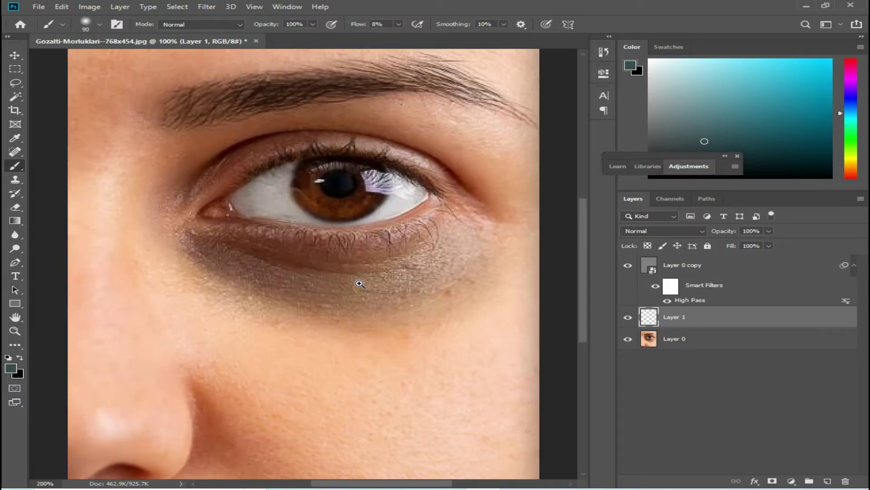
{"action": "key", "text": "ctrl+minus"}
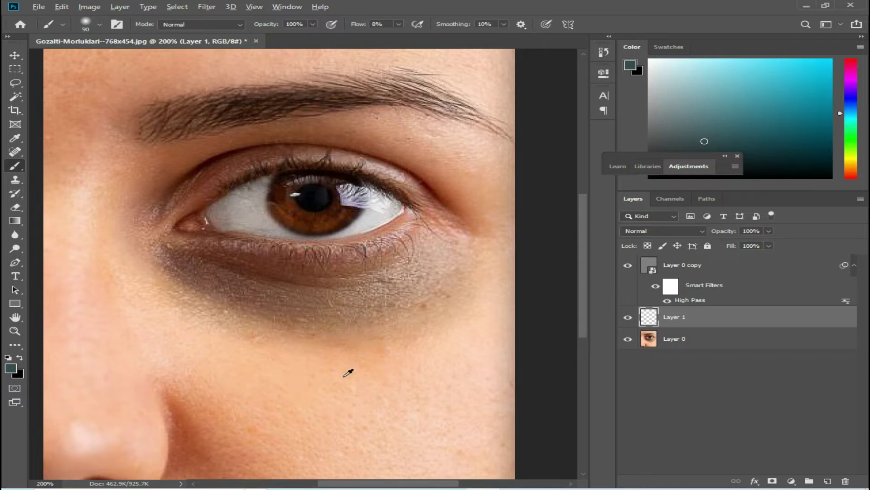
{"action": "left_click", "coordinate": [332, 392], "text": "alt"}
{"action": "mouse_move", "coordinate": [424, 287]}
{"action": "left_mouse_down"}
{"action": "mouse_move", "coordinate": [399, 281]}
{"action": "mouse_move", "coordinate": [432, 272]}
{"action": "mouse_move", "coordinate": [369, 307]}
{"action": "mouse_move", "coordinate": [371, 287]}
{"action": "mouse_move", "coordinate": [311, 301]}
{"action": "left_mouse_up"}
{"action": "left_click", "coordinate": [159, 288], "text": "alt"}
{"action": "mouse_move", "coordinate": [161, 281]}
{"action": "left_mouse_down"}
{"action": "mouse_move", "coordinate": [184, 252]}
{"action": "mouse_move", "coordinate": [272, 278]}
{"action": "mouse_move", "coordinate": [210, 268]}
{"action": "mouse_move", "coordinate": [311, 291]}
{"action": "mouse_move", "coordinate": [272, 292]}
{"action": "mouse_move", "coordinate": [168, 258]}
{"action": "mouse_move", "coordinate": [174, 272]}
{"action": "mouse_move", "coordinate": [163, 280]}
{"action": "mouse_move", "coordinate": [367, 336]}
{"action": "mouse_move", "coordinate": [338, 330]}
{"action": "mouse_move", "coordinate": [391, 330]}
{"action": "mouse_move", "coordinate": [246, 324]}
{"action": "mouse_move", "coordinate": [463, 276]}
{"action": "mouse_move", "coordinate": [441, 237]}
{"action": "mouse_move", "coordinate": [320, 285]}
{"action": "mouse_move", "coordinate": [467, 217]}
{"action": "mouse_move", "coordinate": [437, 311]}
{"action": "mouse_move", "coordinate": [473, 327]}
{"action": "left_mouse_up"}
{"action": "left_click", "coordinate": [474, 326], "text": "alt"}
{"action": "left_click", "coordinate": [230, 313], "text": "alt"}
{"action": "left_click", "coordinate": [196, 327], "text": "alt"}
{"action": "mouse_move", "coordinate": [190, 262]}
{"action": "left_mouse_down"}
{"action": "mouse_move", "coordinate": [299, 289]}
{"action": "mouse_move", "coordinate": [257, 283]}
{"action": "mouse_move", "coordinate": [374, 296]}
{"action": "mouse_move", "coordinate": [366, 276]}
{"action": "mouse_move", "coordinate": [150, 257]}
{"action": "mouse_move", "coordinate": [173, 274]}
{"action": "mouse_move", "coordinate": [188, 310]}
{"action": "mouse_move", "coordinate": [352, 339]}
{"action": "mouse_move", "coordinate": [261, 327]}
{"action": "mouse_move", "coordinate": [380, 326]}
{"action": "mouse_move", "coordinate": [369, 340]}
{"action": "left_mouse_up"}
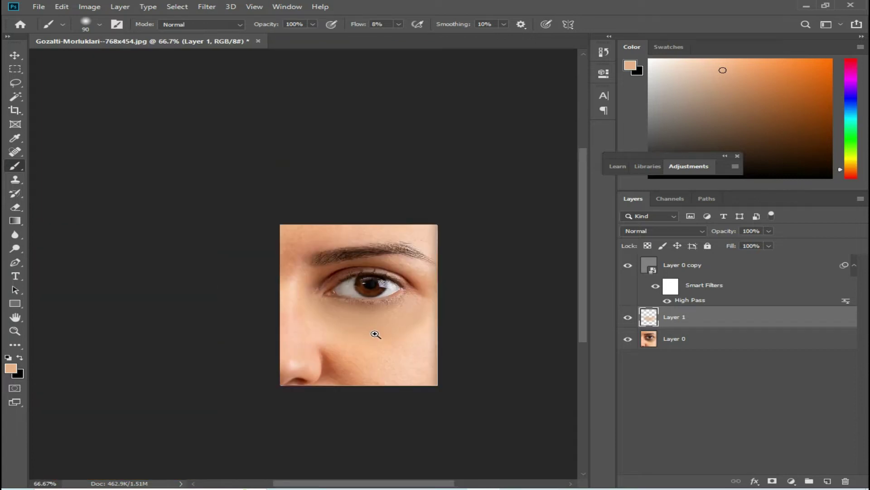
Brush more skin tone under the eye and compare before and after by hiding and reshowing Layer 1
{"action": "left_click", "coordinate": [375, 334]}
{"action": "mouse_move", "coordinate": [379, 274]}
{"action": "left_mouse_down"}
{"action": "mouse_move", "coordinate": [423, 270]}
{"action": "mouse_move", "coordinate": [339, 326]}
{"action": "mouse_move", "coordinate": [397, 292]}
{"action": "mouse_move", "coordinate": [308, 299]}
{"action": "mouse_move", "coordinate": [260, 315]}
{"action": "left_mouse_up"}
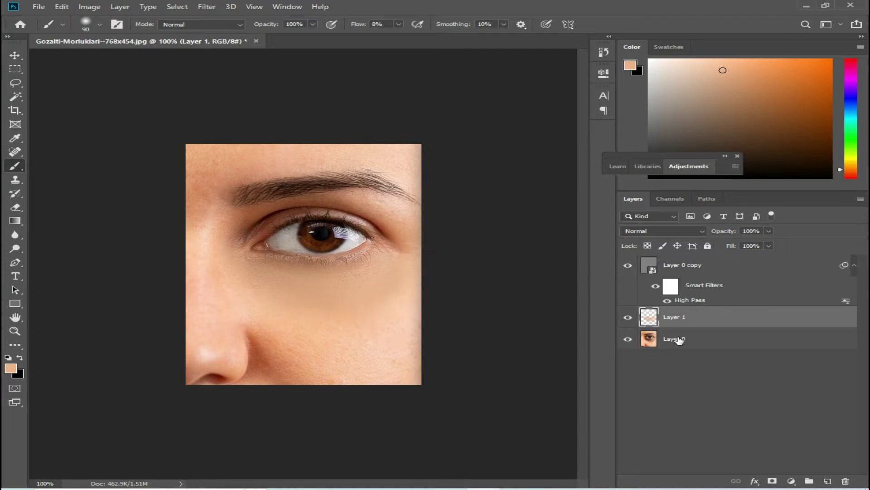
{"action": "left_click", "coordinate": [627, 318]}
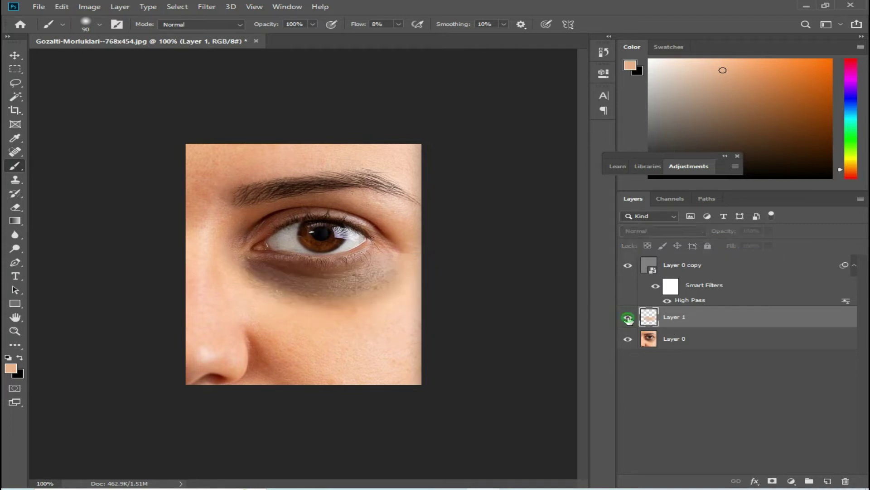
{"action": "left_click", "coordinate": [628, 318]}
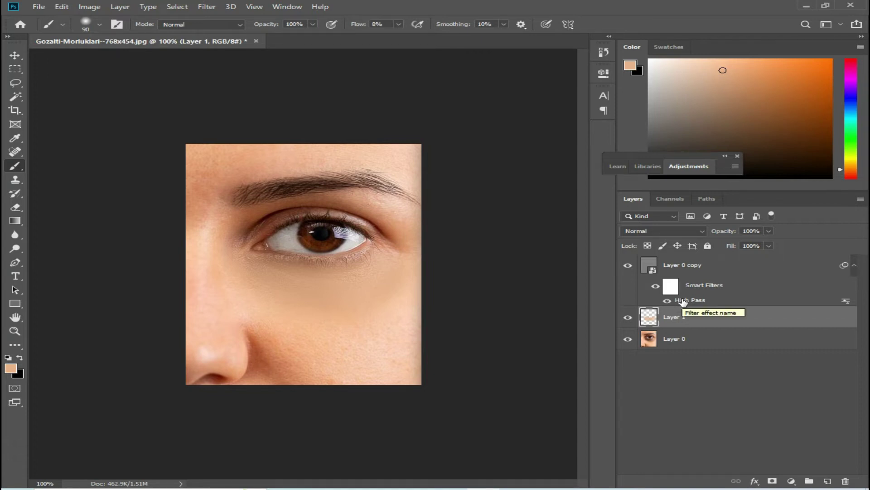
Set the High Pass smart filter's radius on Layer 0 copy to 7.2 pixels
{"action": "double_click", "coordinate": [683, 301]}
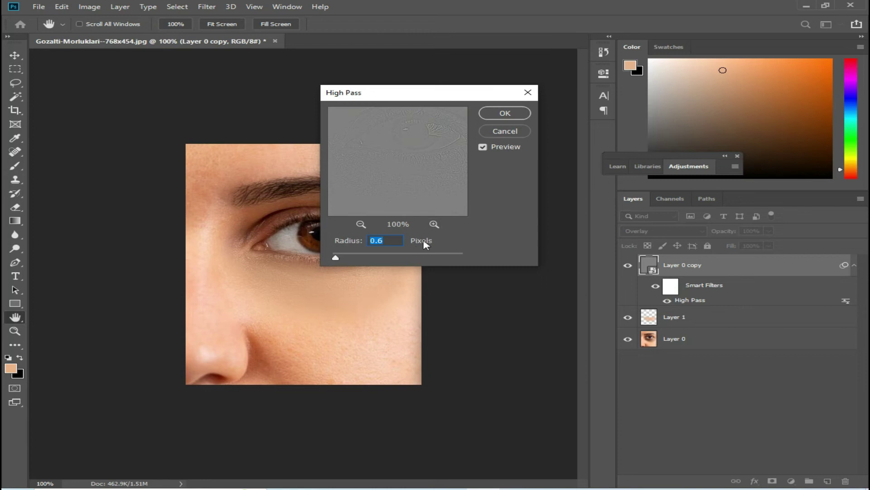
{"action": "left_click_drag", "start_coordinate": [406, 97], "coordinate": [475, 101]}
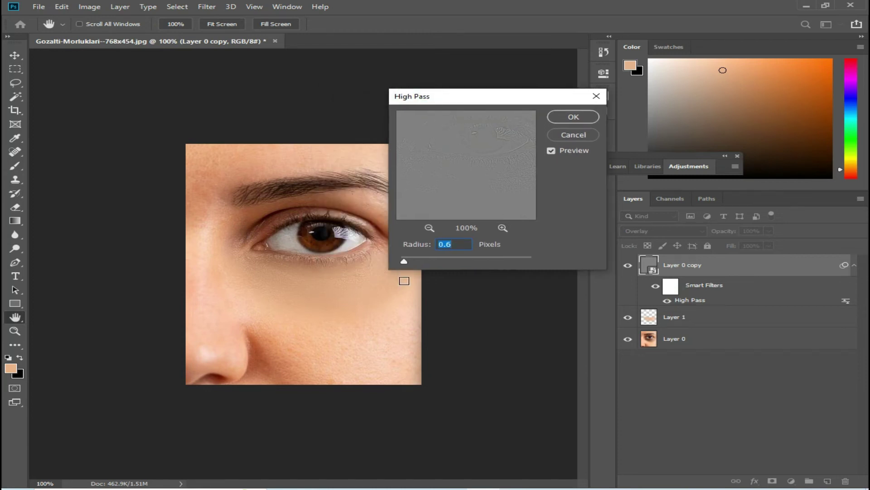
{"action": "left_click_drag", "start_coordinate": [405, 265], "coordinate": [446, 261]}
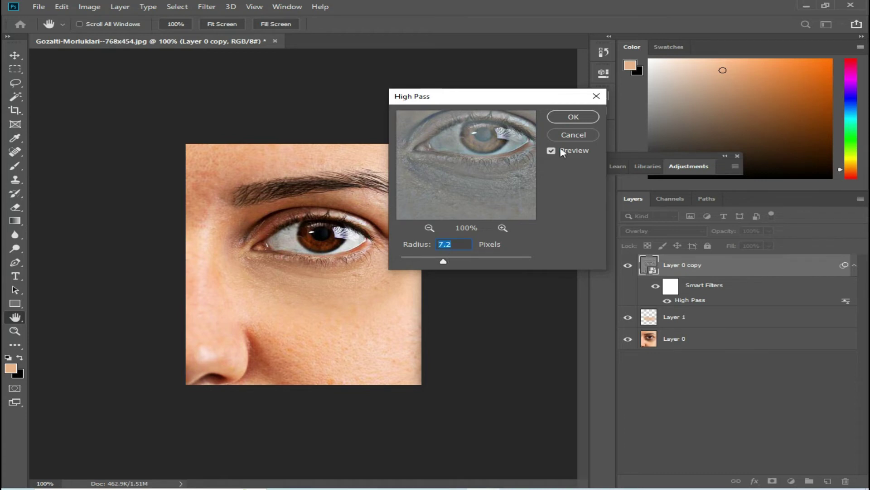
{"action": "left_click", "coordinate": [573, 117]}
{"action": "key", "text": "b"}
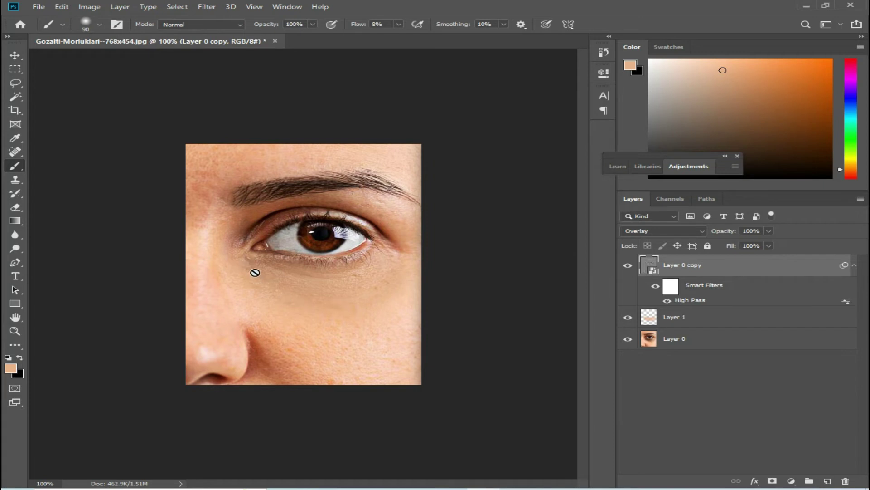
Retouch the skin below the inner eye corner on Layer 1 with a size 25 brush and newly sampled skin tones
{"action": "left_click", "coordinate": [669, 319]}
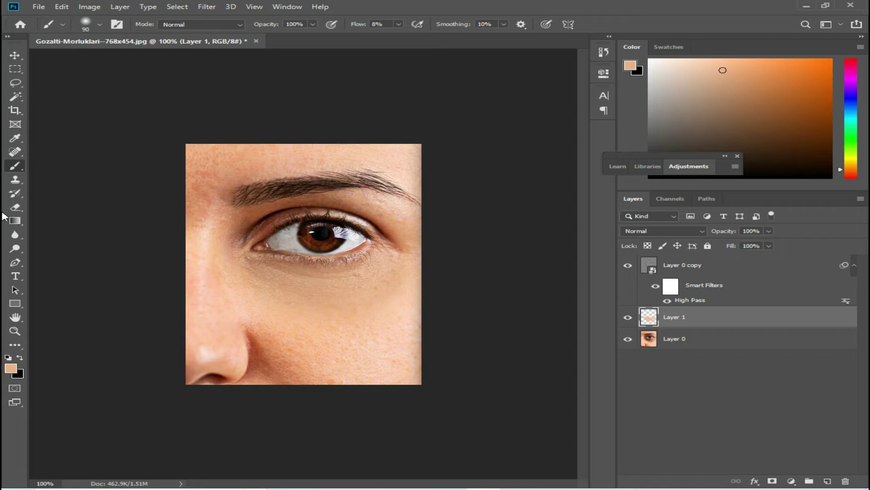
{"action": "left_click_drag", "start_coordinate": [295, 311], "coordinate": [286, 300]}
{"action": "left_click", "coordinate": [252, 285], "text": "ctrl"}
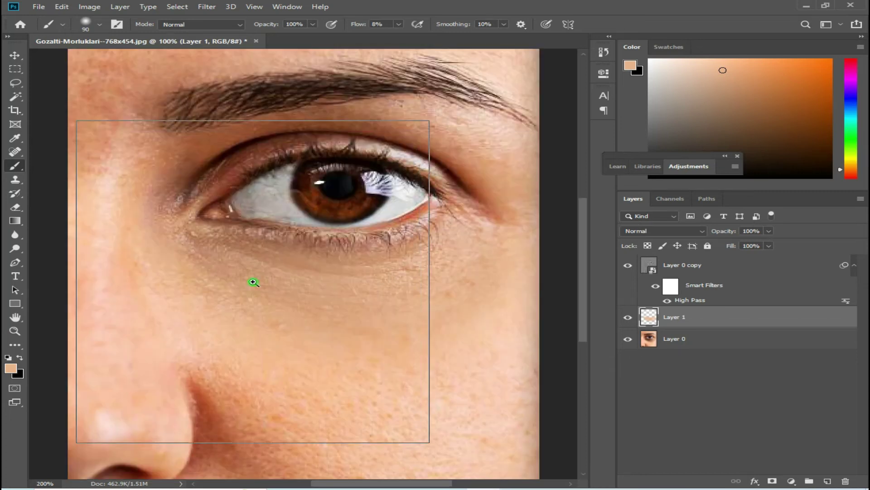
{"action": "left_click", "coordinate": [200, 262], "text": "ctrl"}
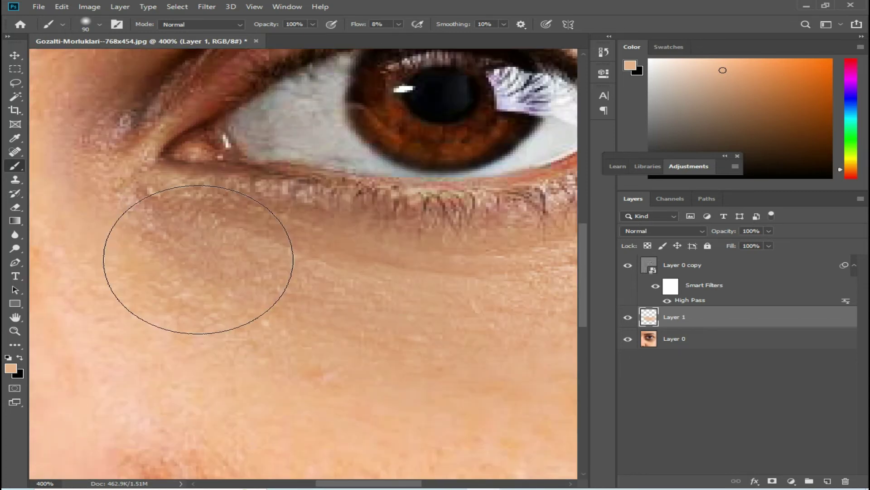
{"action": "key", "text": "bracketleft"}
{"action": "key", "text": "bracketleft"}
{"action": "key", "text": "bracketleft"}
{"action": "key", "text": "bracketleft"}
{"action": "key", "text": "bracketleft"}
{"action": "key", "text": "bracketleft"}
{"action": "key", "text": "bracketleft"}
{"action": "key", "text": "bracketleft"}
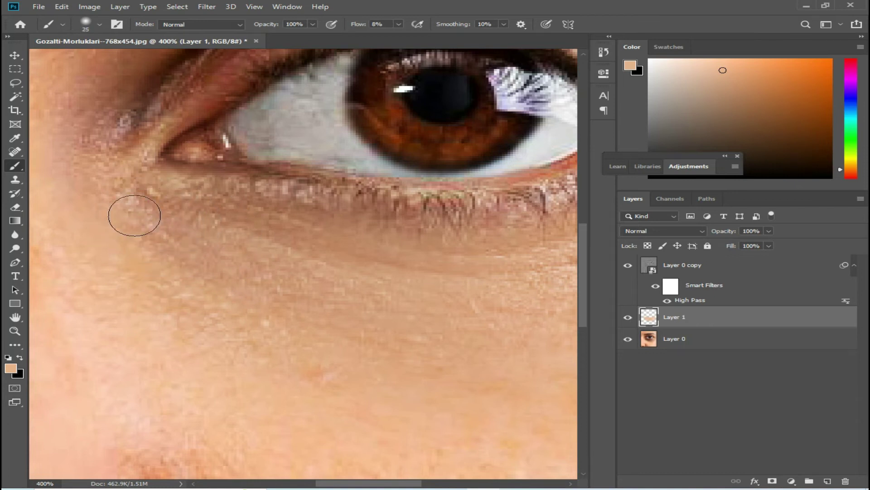
{"action": "key", "text": "bracketleft"}
{"action": "left_click_drag", "start_coordinate": [154, 250], "coordinate": [132, 271]}
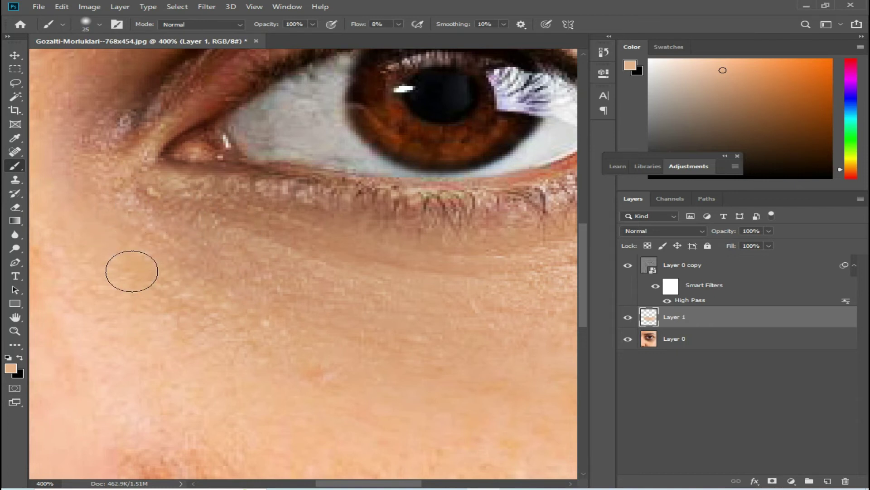
{"action": "left_click", "coordinate": [128, 262], "text": "alt"}
{"action": "left_click", "coordinate": [142, 194], "text": "alt"}
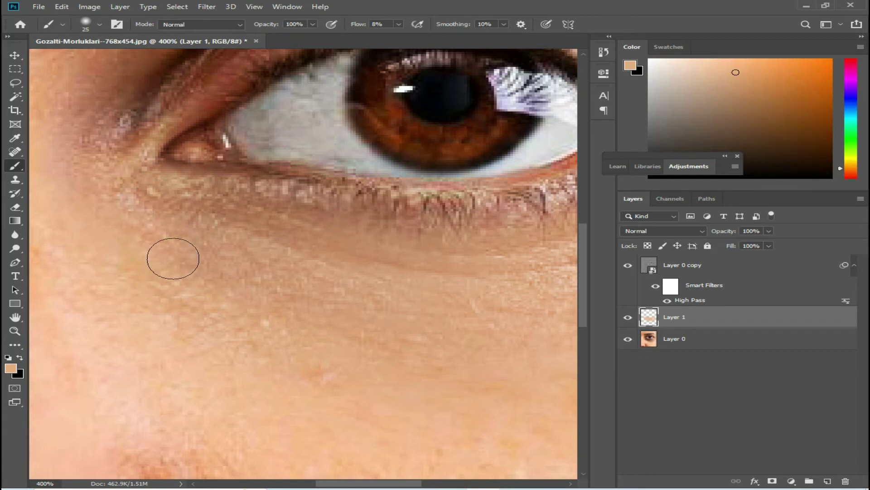
{"action": "left_click", "coordinate": [266, 268], "text": "ctrl+alt"}
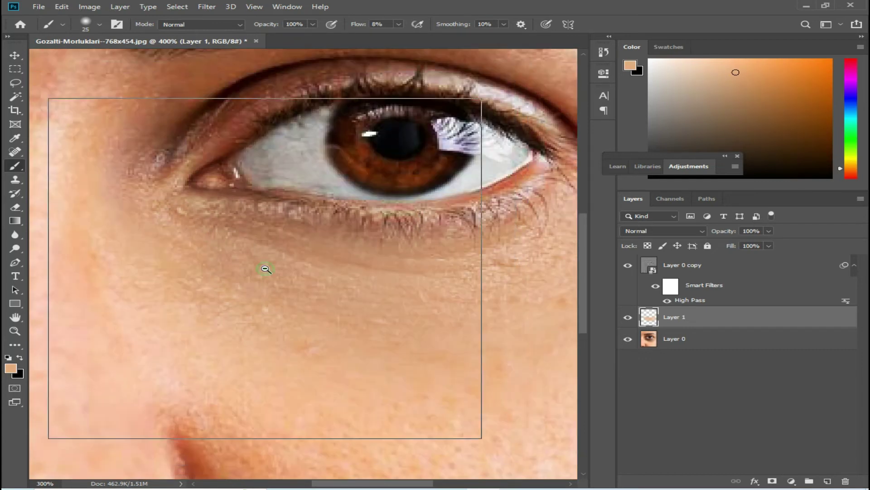
Add a Color Balance adjustment layer directly above Layer 0 copy
{"action": "left_click", "coordinate": [266, 269], "text": "alt"}
{"action": "left_click", "coordinate": [266, 269], "text": "alt"}
{"action": "left_click", "coordinate": [266, 268], "text": "alt"}
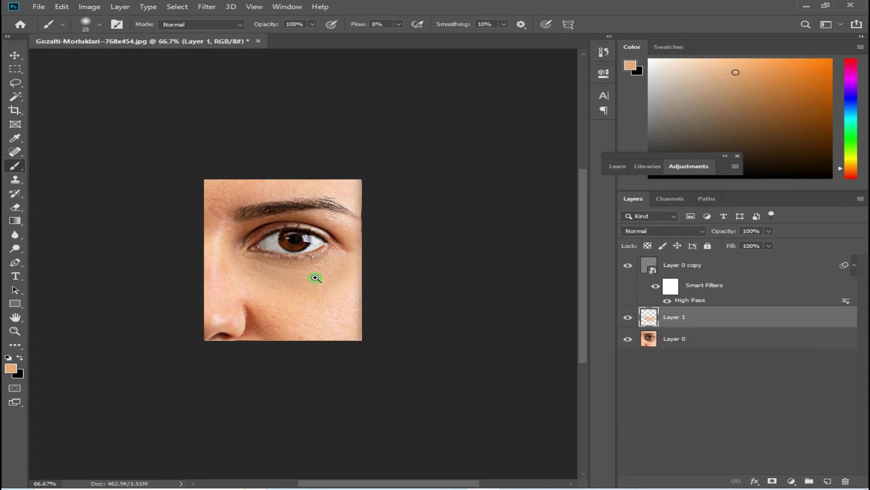
{"action": "left_click", "coordinate": [316, 277], "text": "ctrl"}
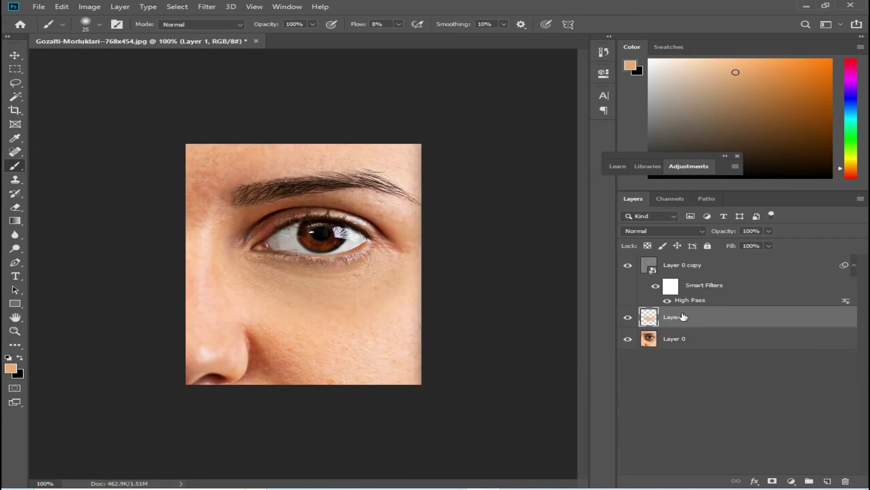
{"action": "left_click", "coordinate": [791, 481]}
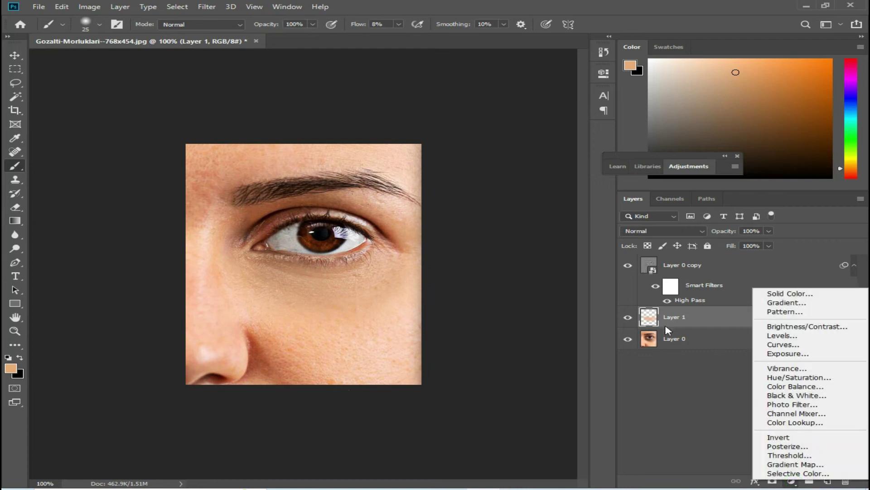
{"action": "left_click", "coordinate": [680, 268]}
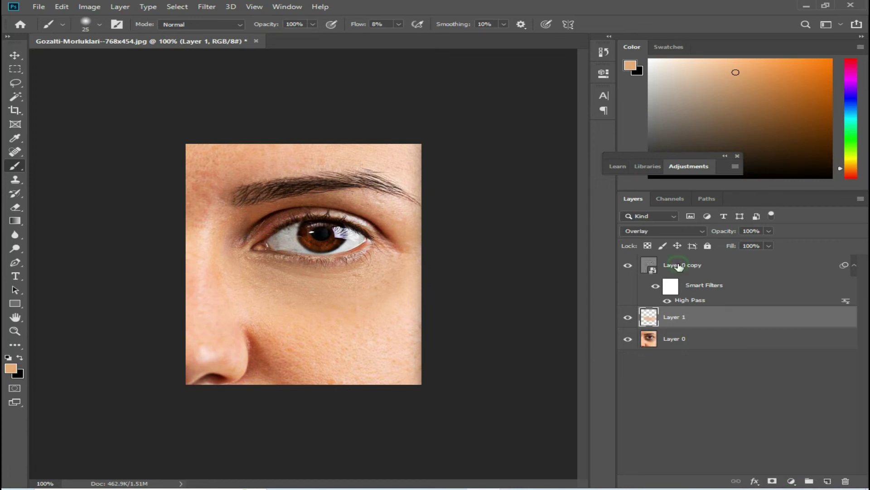
{"action": "left_click", "coordinate": [678, 267]}
{"action": "left_click", "coordinate": [791, 480]}
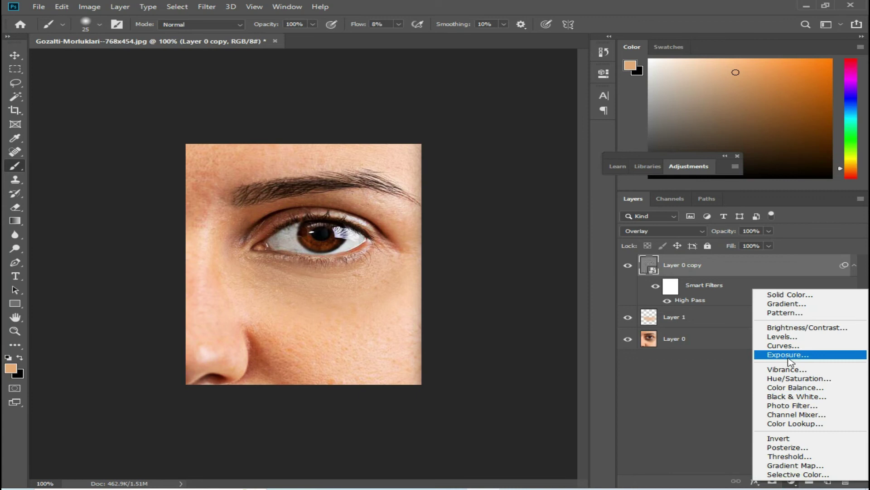
{"action": "left_click", "coordinate": [794, 387]}
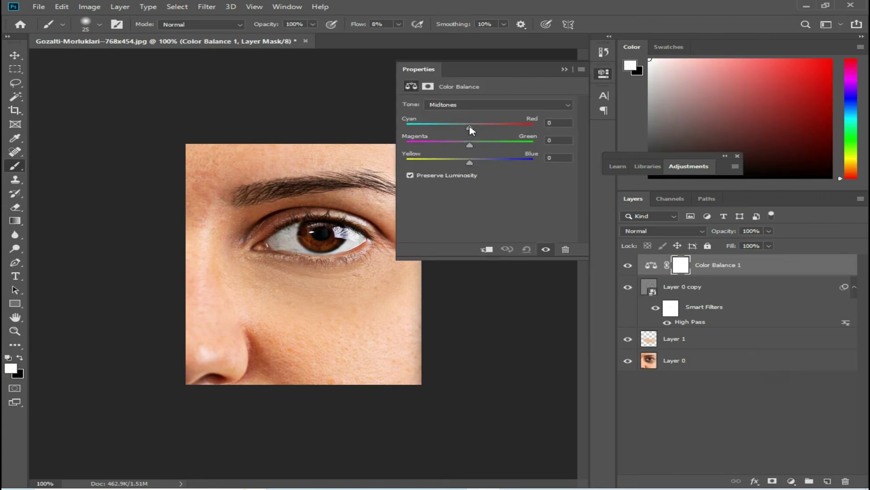
Shift the Color Balance midtones slightly toward red and blue, keeping the Magenta–Green balance near neutral
{"action": "left_click_drag", "start_coordinate": [471, 131], "coordinate": [478, 132]}
{"action": "left_click_drag", "start_coordinate": [470, 145], "coordinate": [469, 145]}
{"action": "left_click_drag", "start_coordinate": [470, 162], "coordinate": [474, 165]}
{"action": "left_click_drag", "start_coordinate": [463, 144], "coordinate": [469, 145]}
{"action": "left_click", "coordinate": [565, 69]}
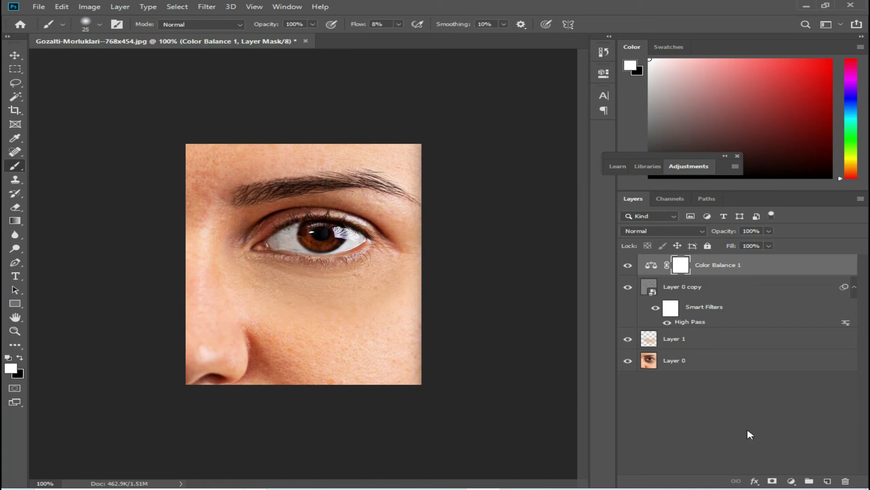
Group the Color Balance 1 adjustment, Layer 0 copy and Layer 1 into one layer group
{"action": "left_click", "coordinate": [694, 339]}
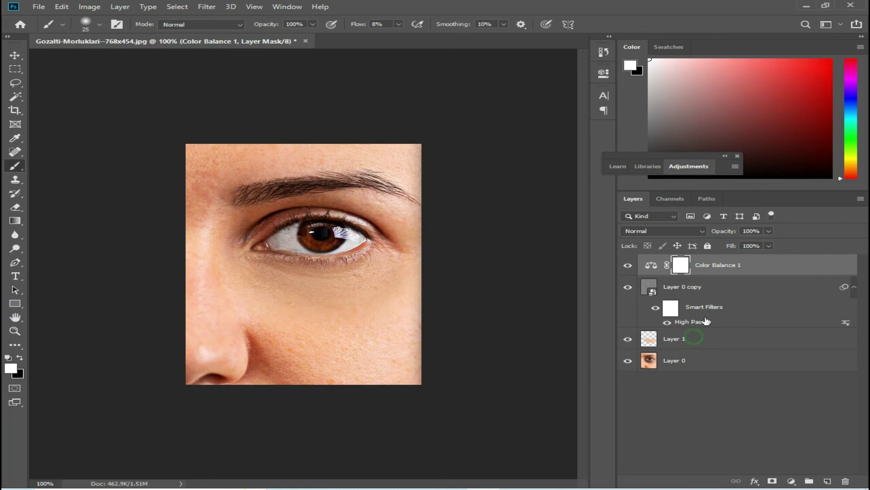
{"action": "left_click", "coordinate": [687, 287]}
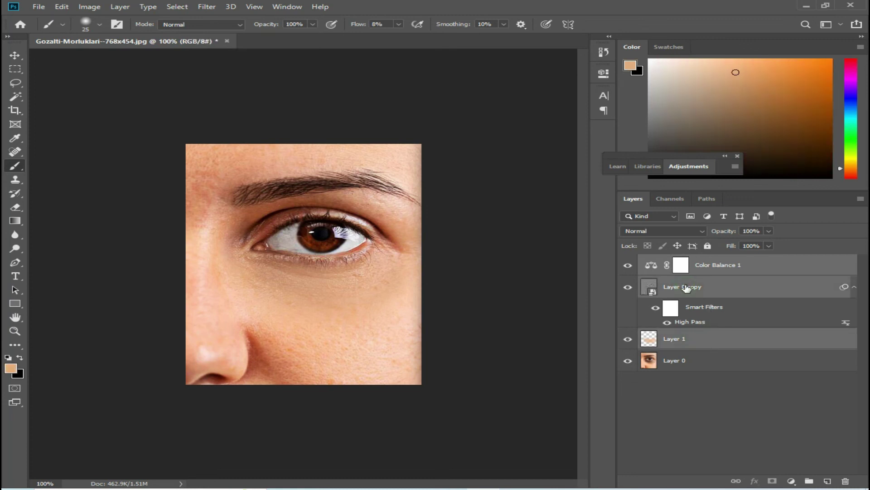
{"action": "key", "text": "ctrl+g"}
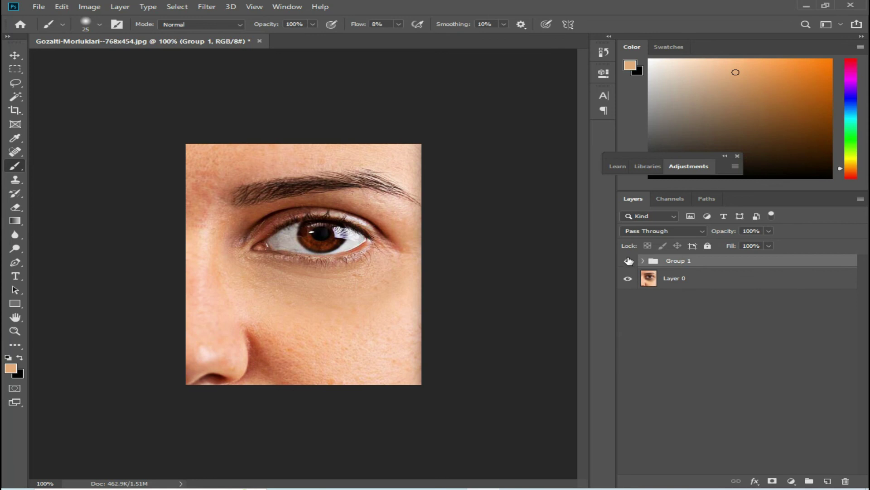
Compare the portrait before and after the retouch by repeatedly hiding and reshowing Group 1
{"action": "left_click", "coordinate": [627, 261]}
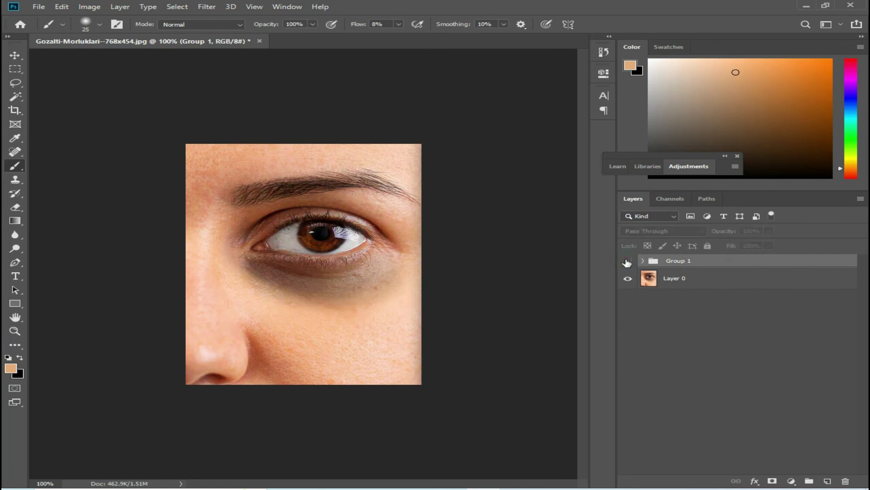
{"action": "left_click", "coordinate": [627, 261]}
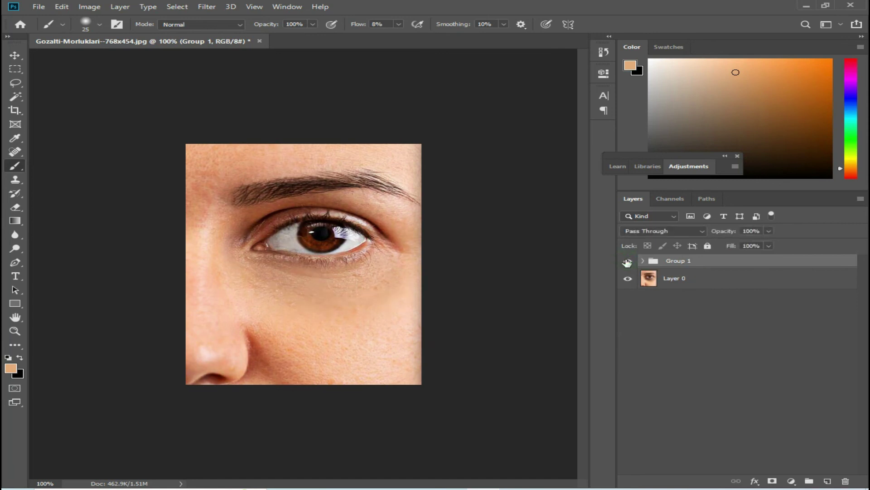
{"action": "left_click", "coordinate": [628, 262]}
{"action": "left_click", "coordinate": [627, 262]}
{"action": "left_click", "coordinate": [628, 262]}
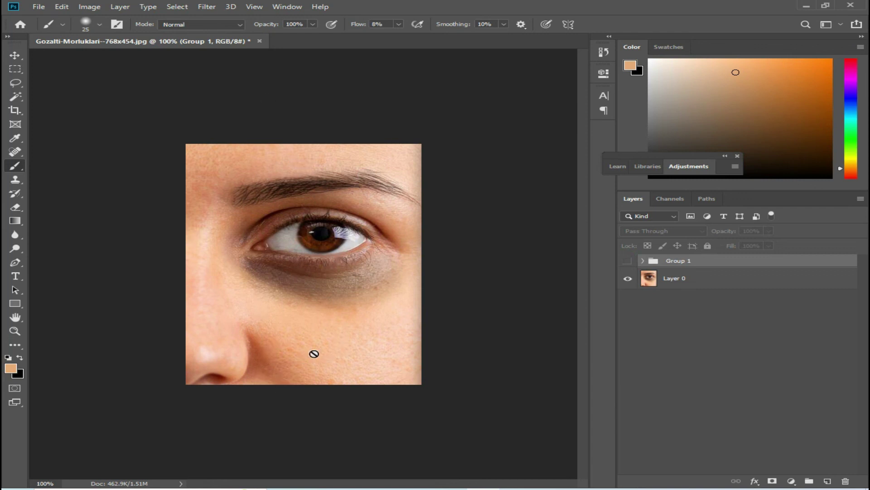
{"action": "left_click", "coordinate": [628, 262]}
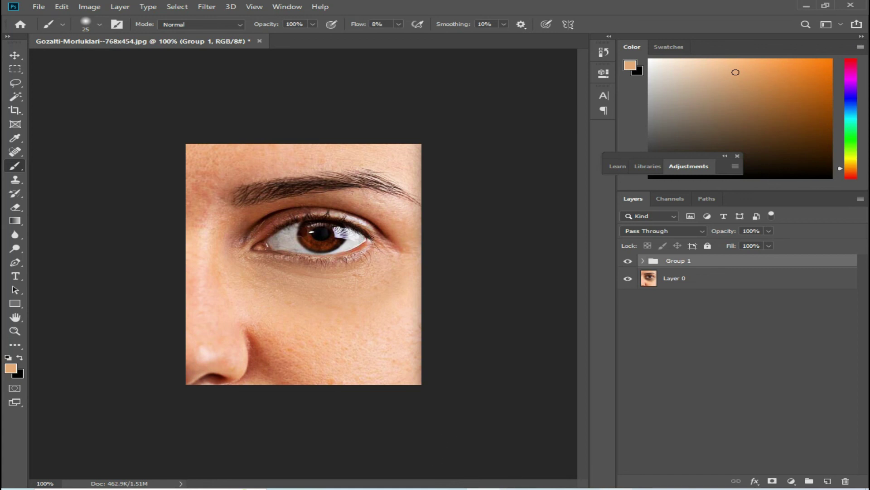
{"action": "key", "text": "alt+Tab"}
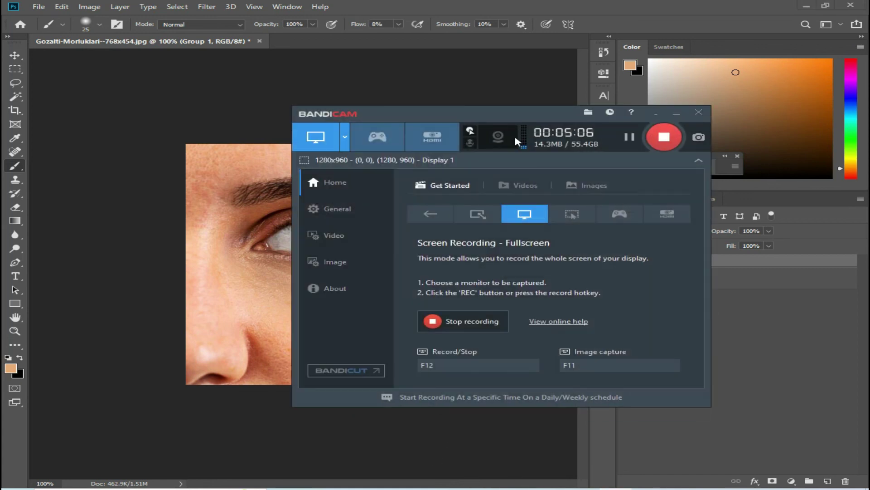